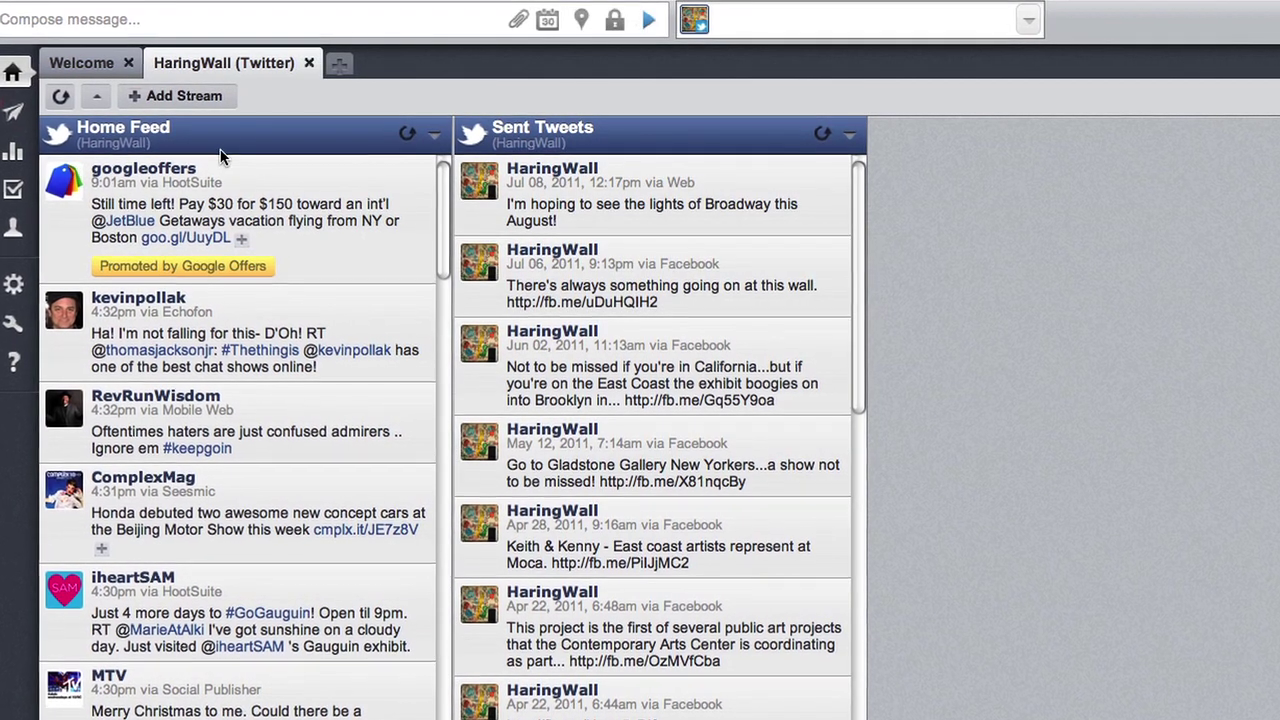
Step: Add a Mentions stream column, then begin a message reading 'Check out the new Socially Connected ser'
{"action": "left_click", "coordinate": [204, 97]}
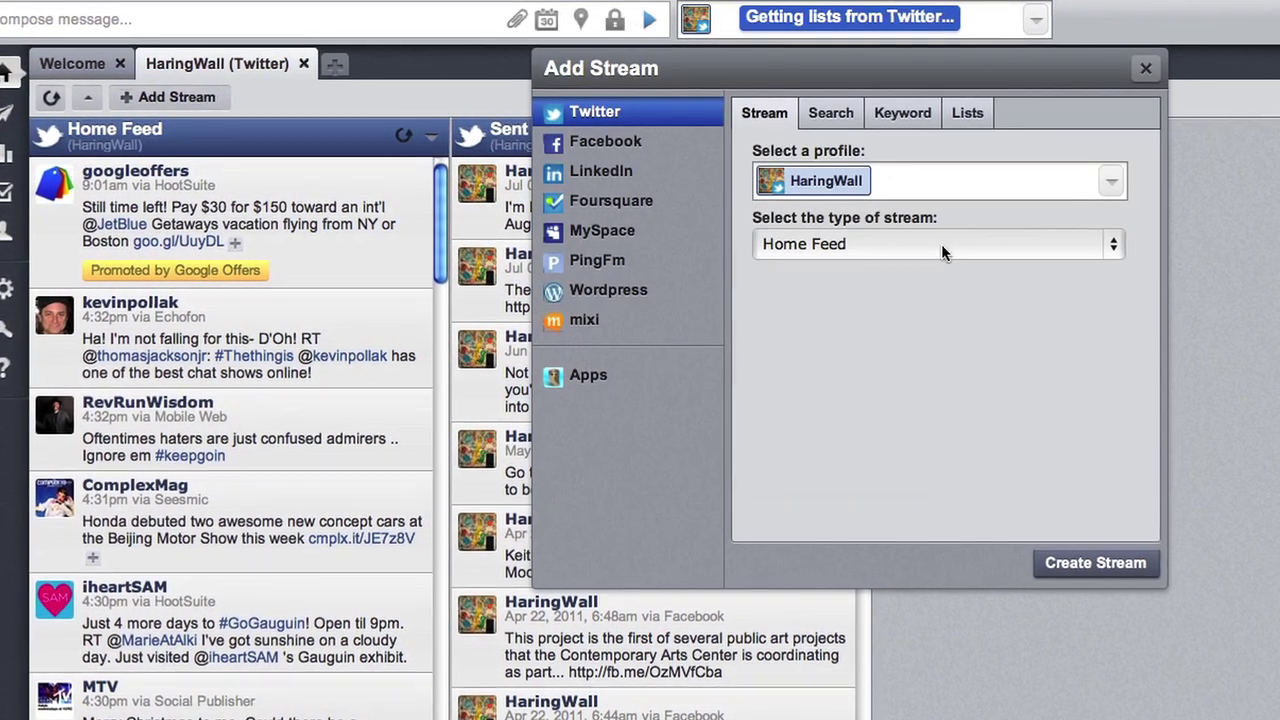
{"action": "left_click", "coordinate": [941, 248]}
{"action": "left_click", "coordinate": [941, 270]}
{"action": "left_click", "coordinate": [1089, 569]}
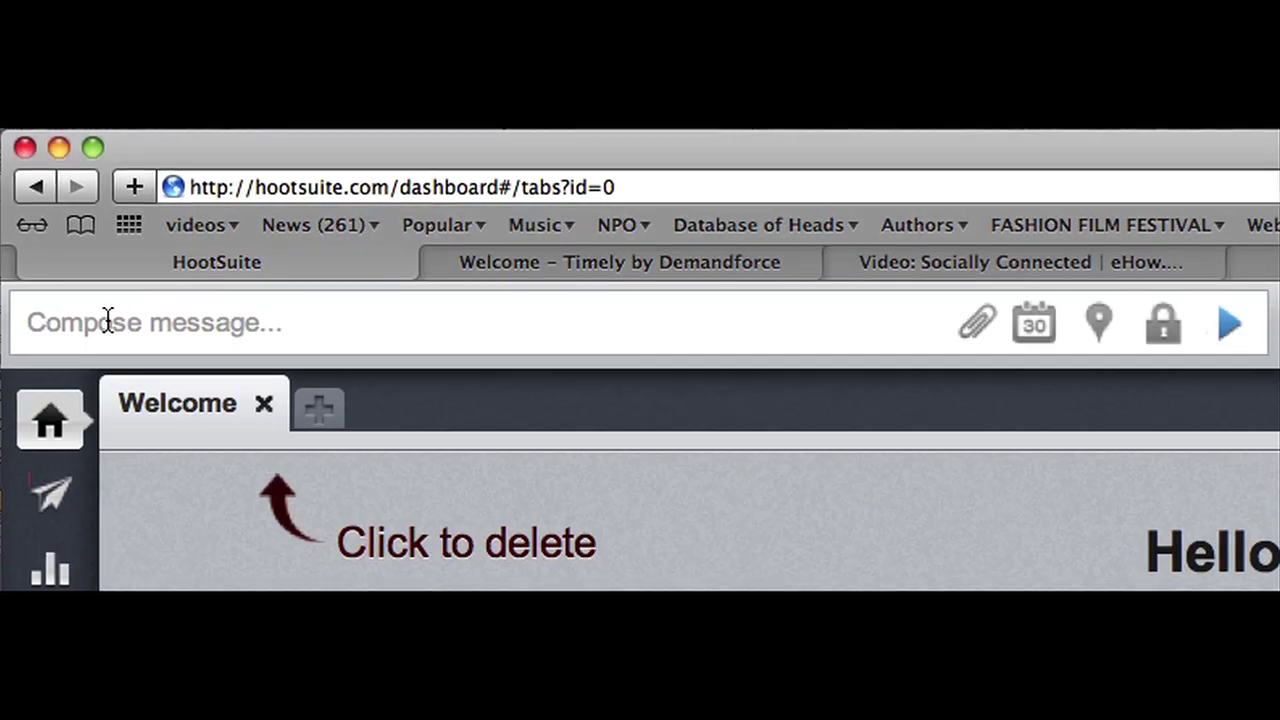
{"action": "left_click", "coordinate": [105, 320]}
{"action": "type", "text": "Check out the new Socially Connected ser"}
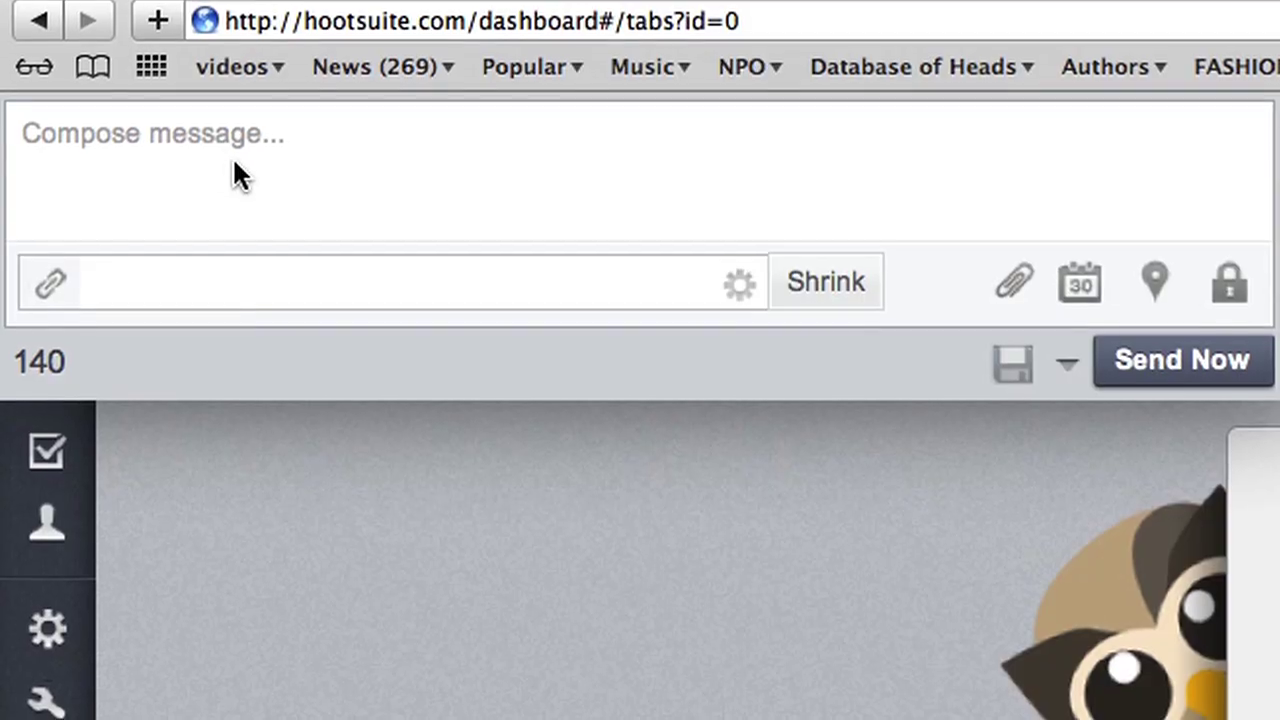
Step: Write the 'Don't miss our exclusive deal @' tweet and schedule it for April 28, 2012, 6:05 AM
{"action": "left_click", "coordinate": [130, 155]}
{"action": "type", "text": "Don't miss our exclusive deal @fancyshoes Coupon Code: AC1zNo9W"}
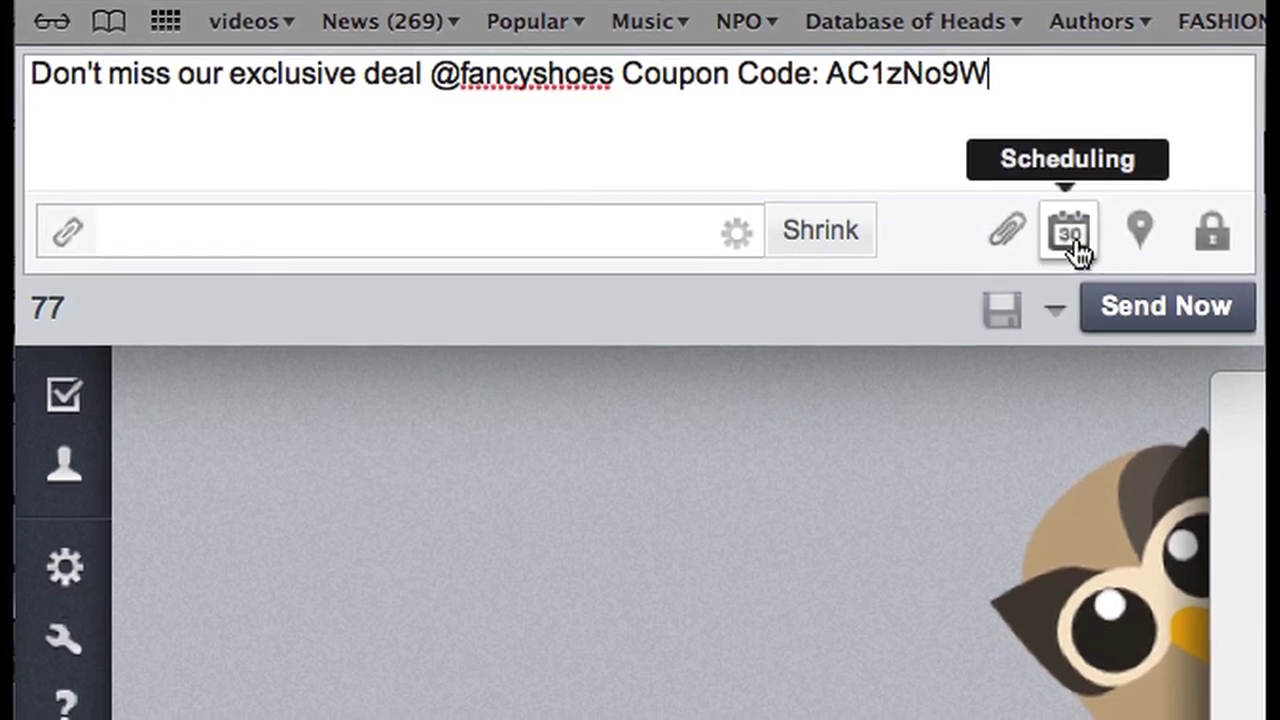
{"action": "left_click", "coordinate": [1078, 248]}
{"action": "left_click", "coordinate": [515, 588]}
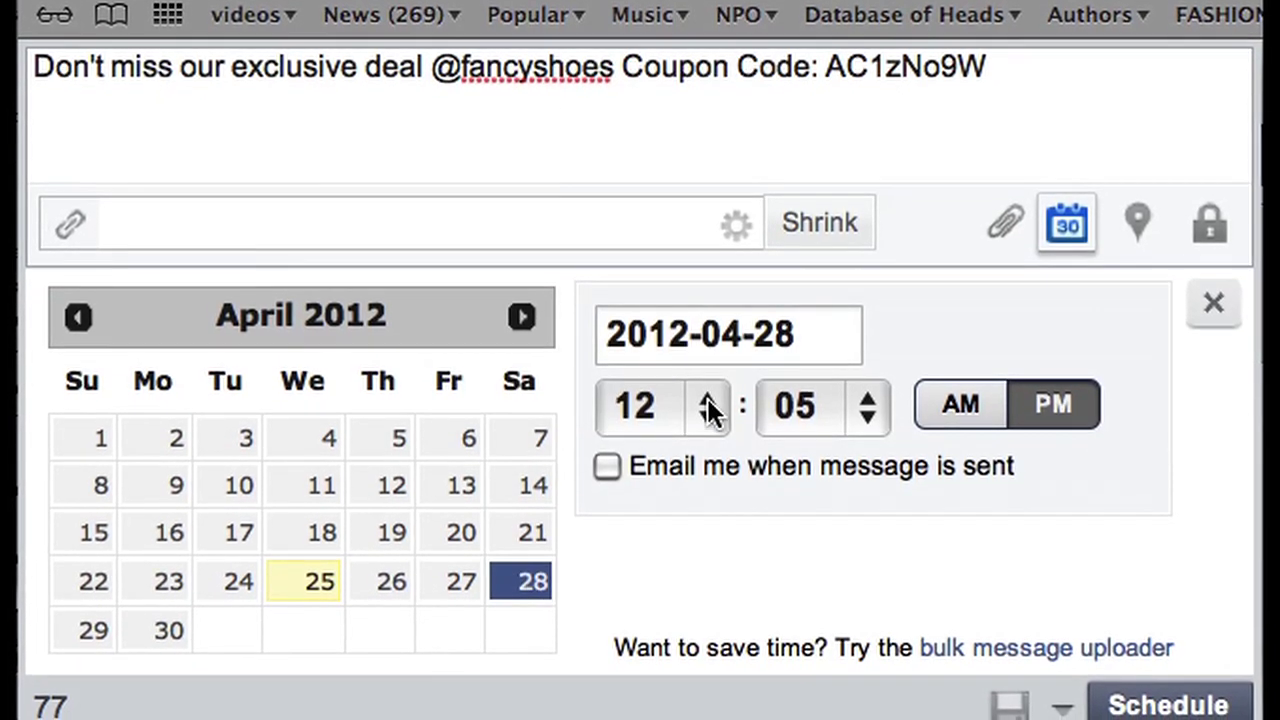
{"action": "left_click", "coordinate": [708, 410]}
{"action": "left_click", "coordinate": [629, 170]}
{"action": "left_click", "coordinate": [975, 405]}
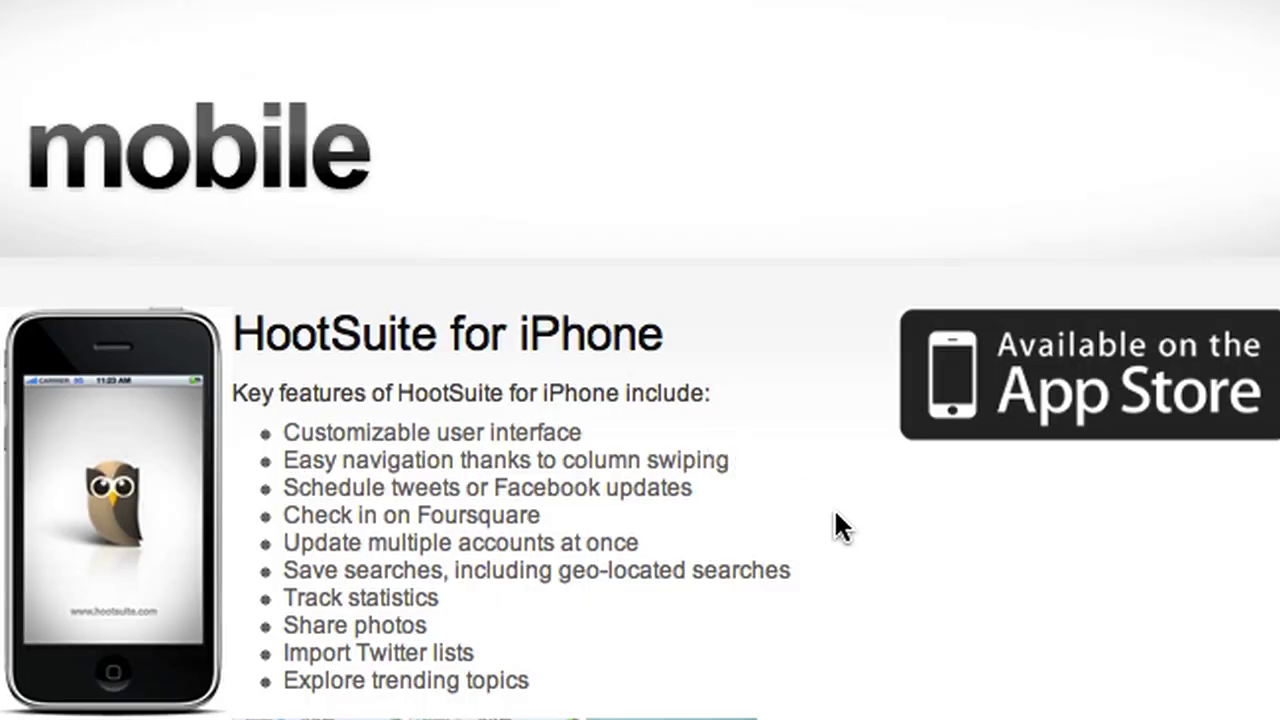
{"action": "scroll", "coordinate": [836, 515], "scroll_direction": "down", "scroll_amount": 5}
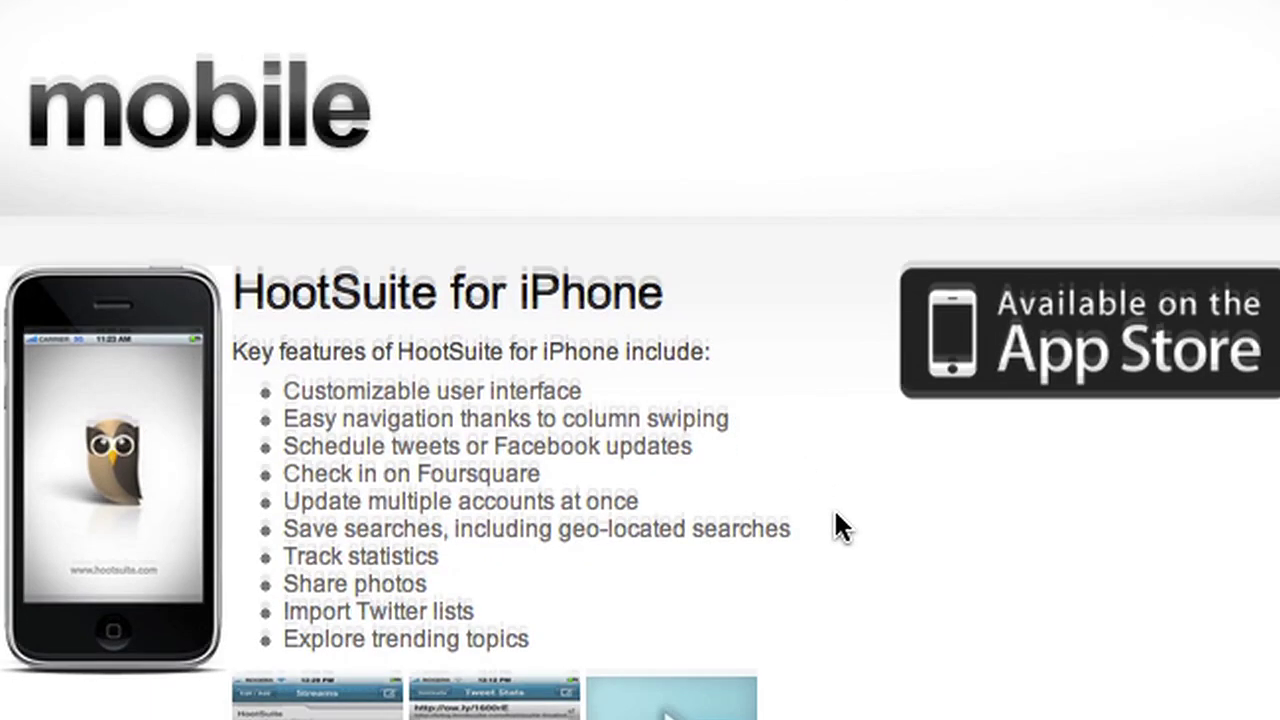
{"action": "scroll", "coordinate": [835, 513], "scroll_direction": "down", "scroll_amount": 7}
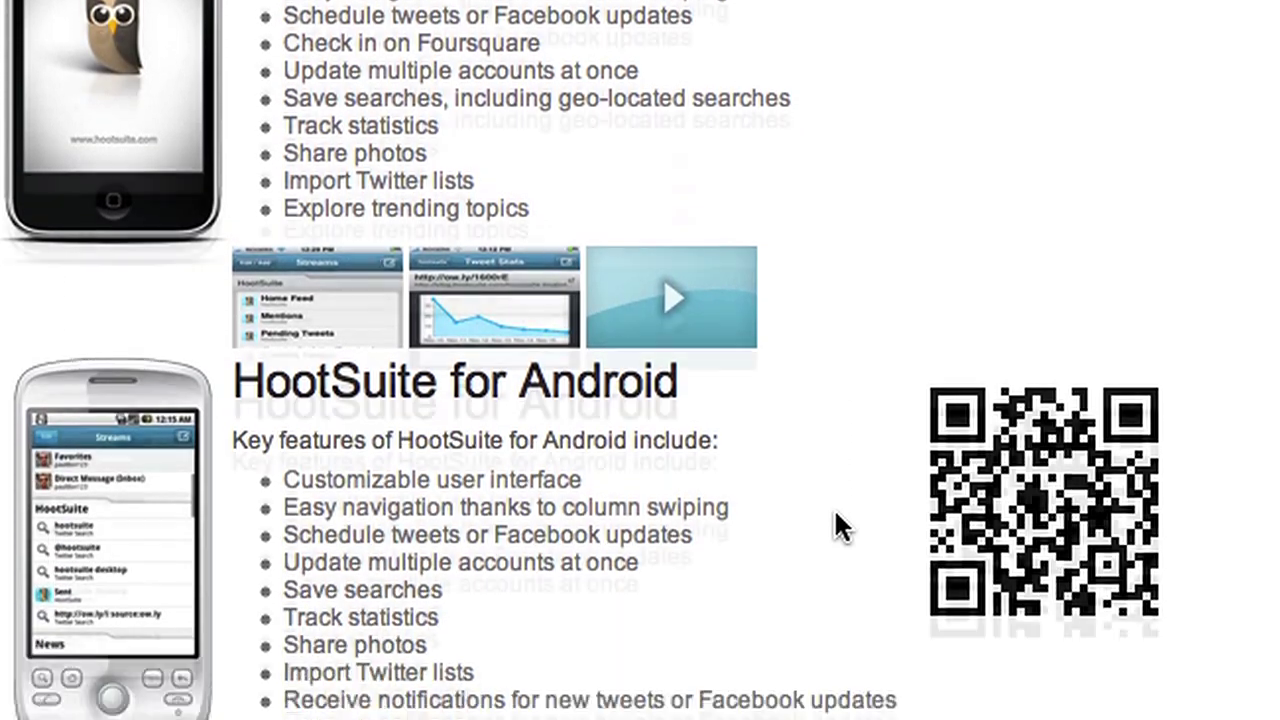
{"action": "scroll", "coordinate": [838, 527], "scroll_direction": "down", "scroll_amount": 6}
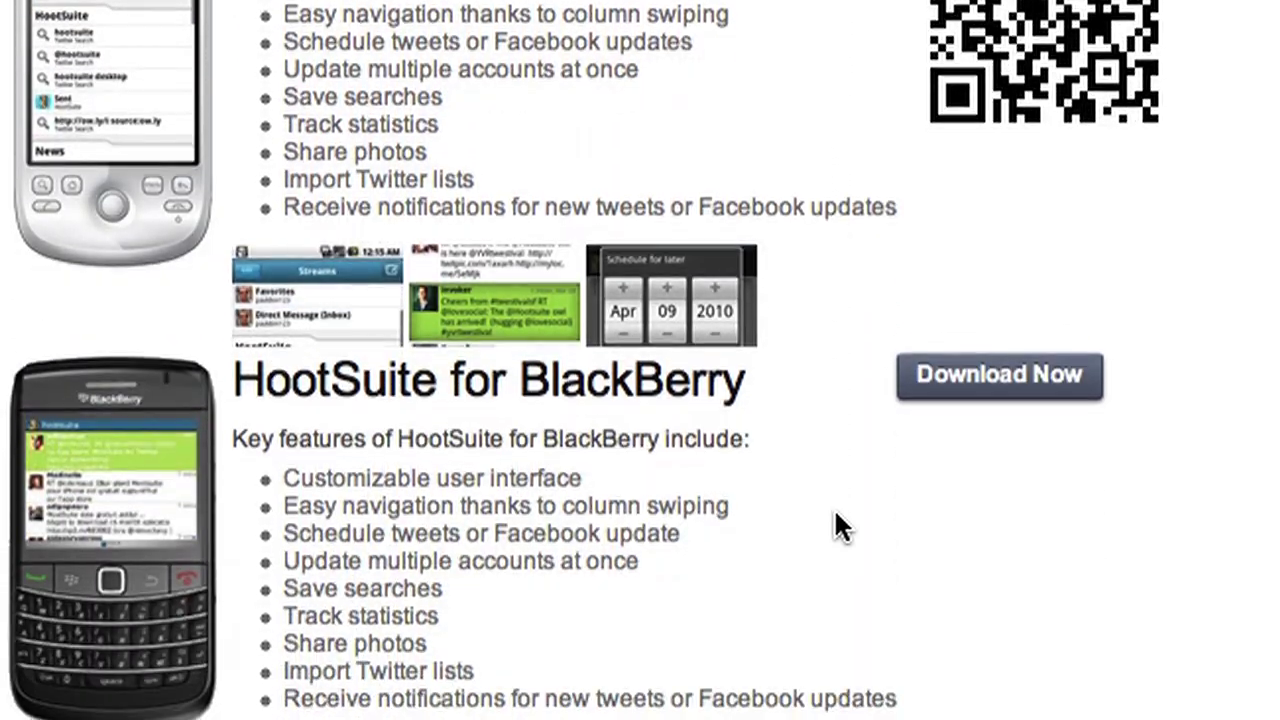
{"action": "scroll", "coordinate": [838, 527], "scroll_direction": "down", "scroll_amount": 2}
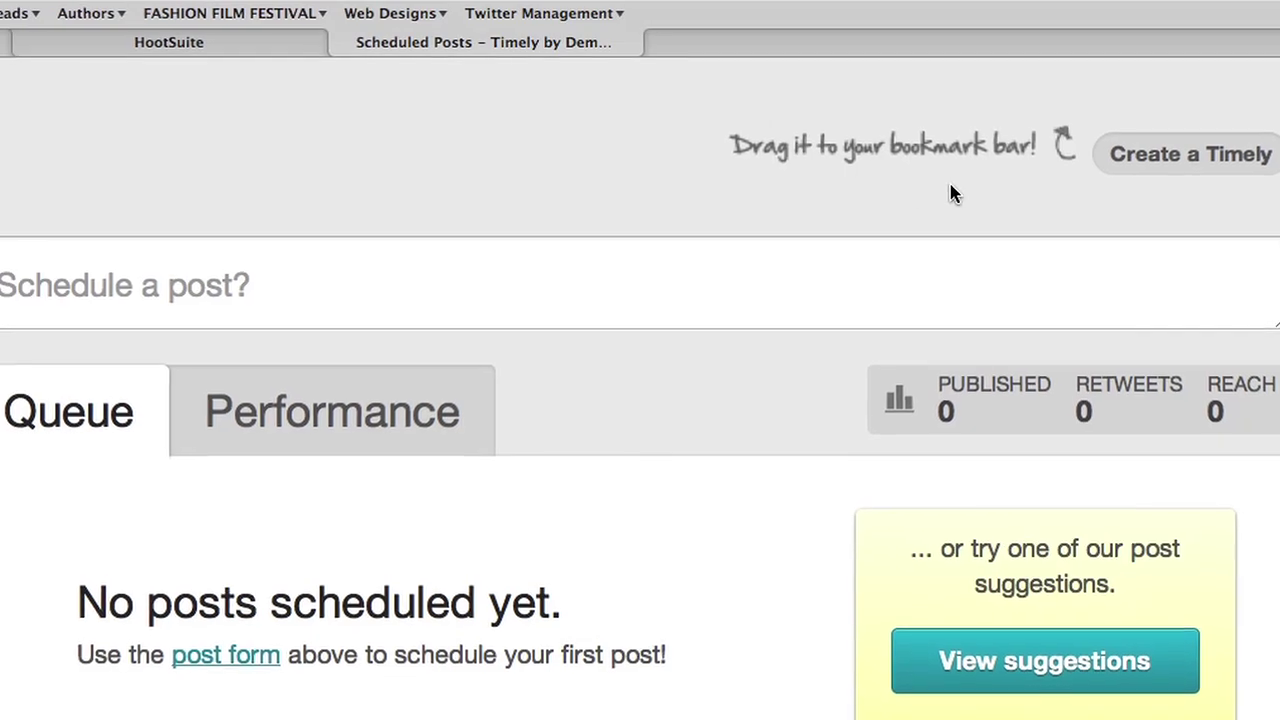
Step: Save the Create a Timely bookmarklet to the bookmarks bar under its default name
{"action": "left_click_drag", "start_coordinate": [1111, 163], "coordinate": [506, 26]}
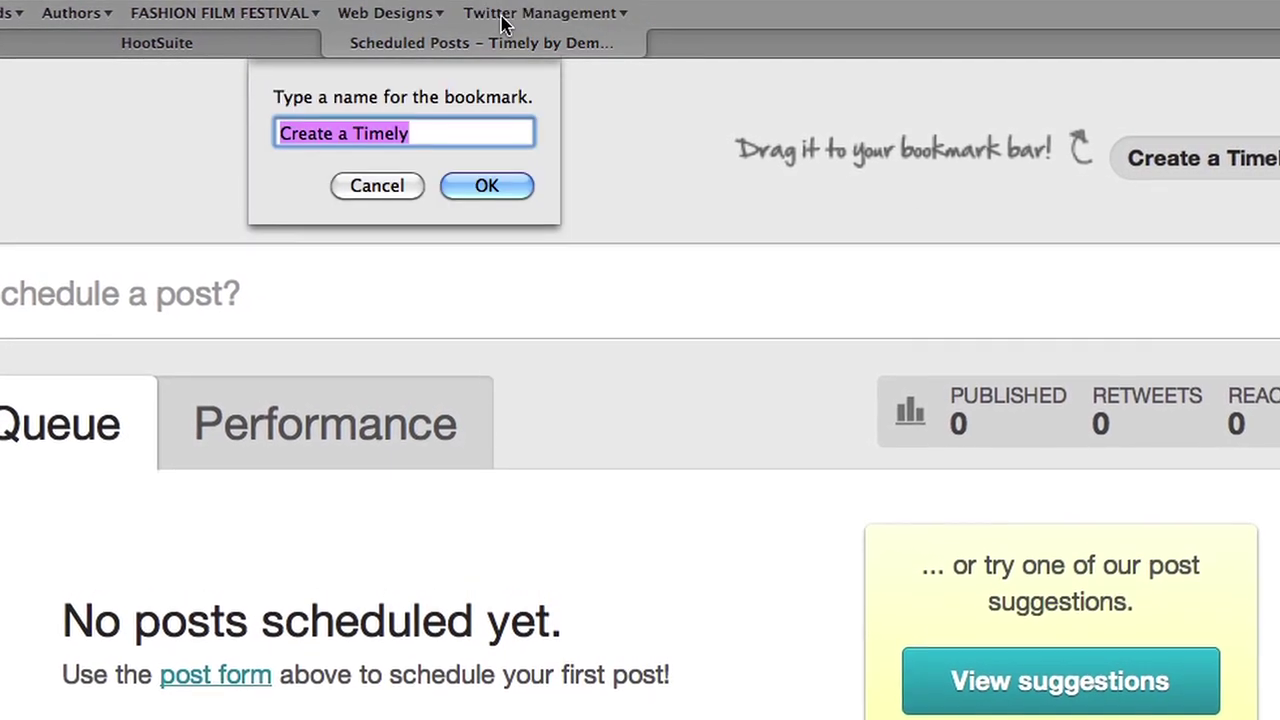
{"action": "left_click", "coordinate": [473, 188]}
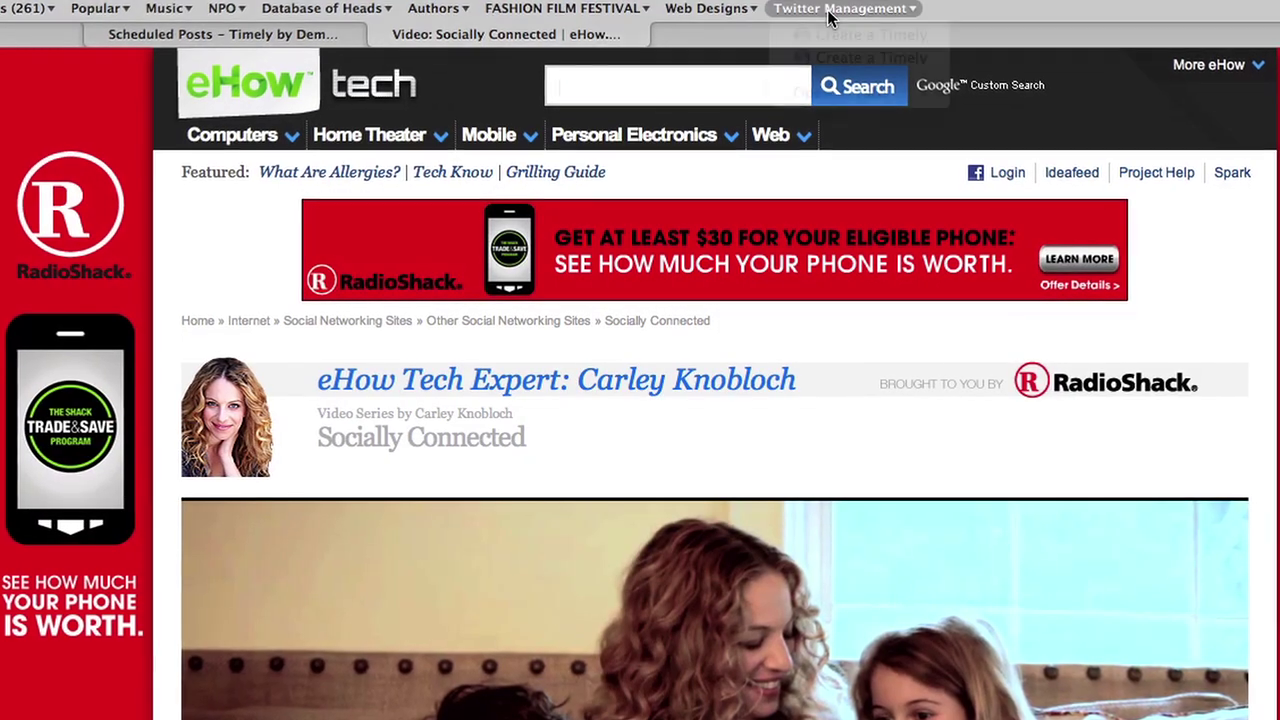
Step: Create a Timely post for the eHow page titled 'New Socially Connected Series Coming Soon!' with the link below
{"action": "left_click", "coordinate": [846, 5]}
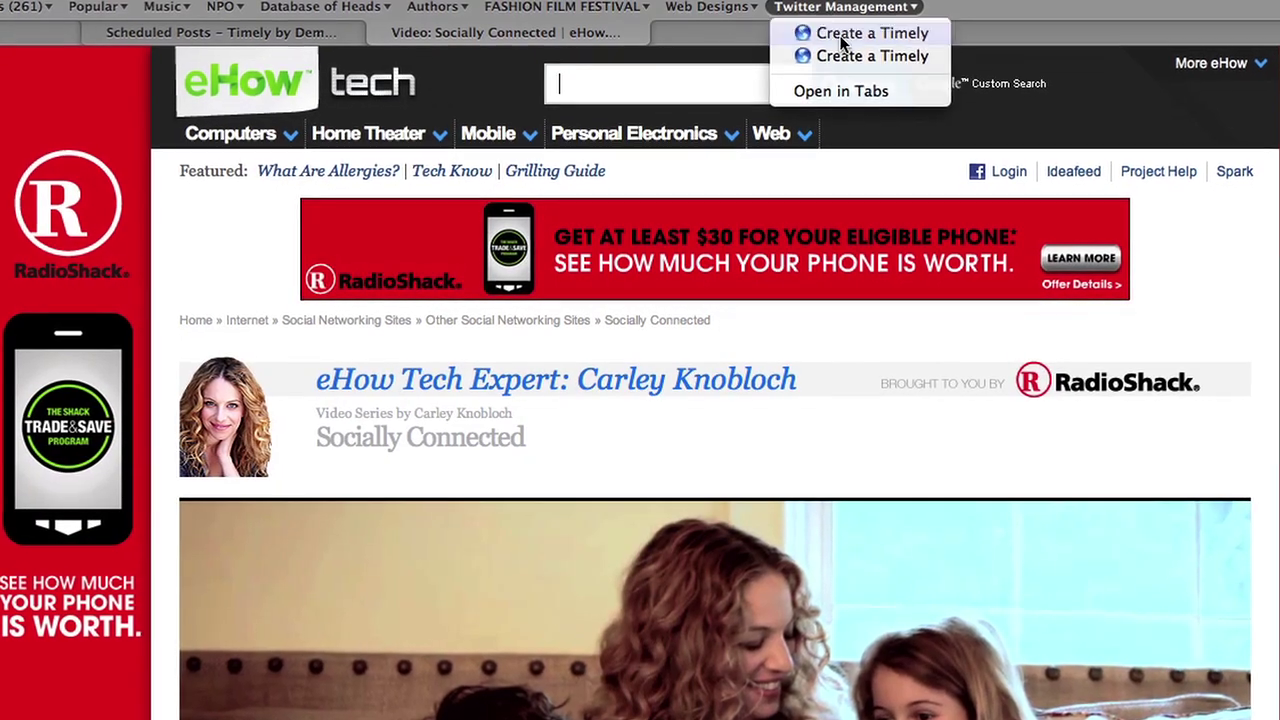
{"action": "left_click", "coordinate": [866, 31]}
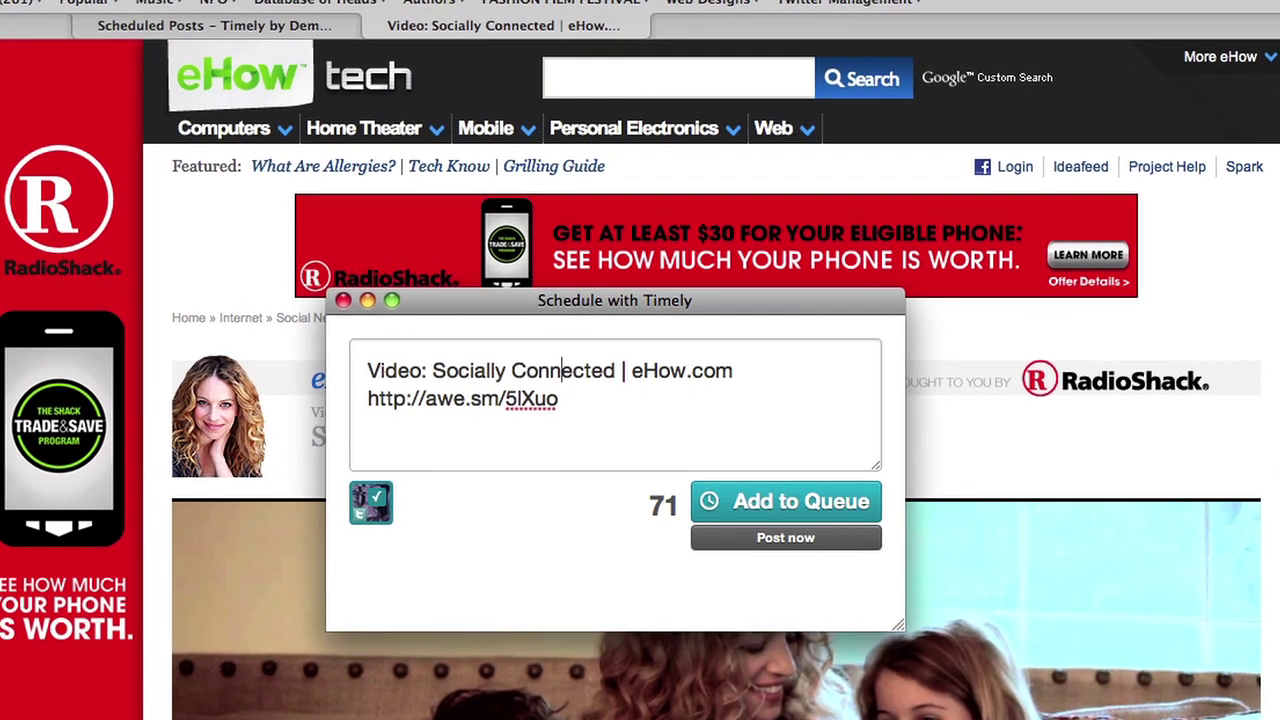
{"action": "triple_click", "coordinate": [786, 380]}
{"action": "left_click", "coordinate": [760, 380]}
{"action": "triple_click", "coordinate": [760, 380]}
{"action": "type", "text": "Ne"}
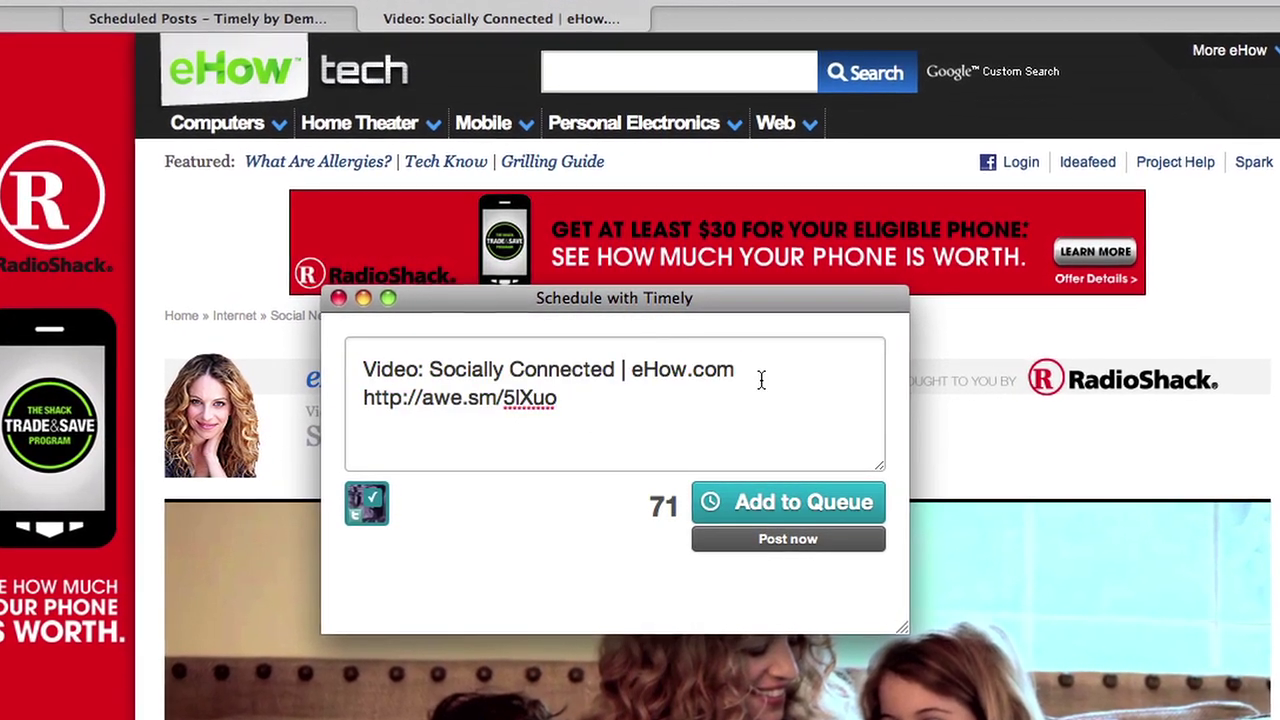
{"action": "type", "text": "w Socially Connected Series Com"}
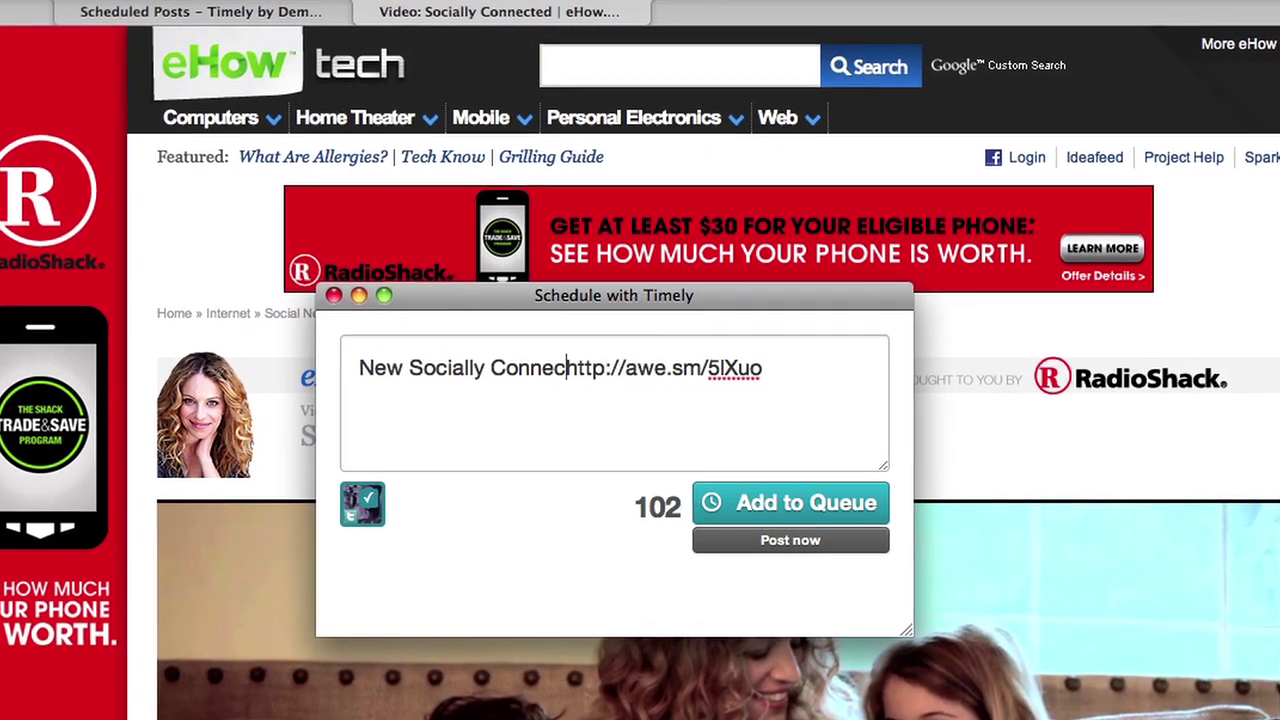
{"action": "type", "text": "ing Soon!"}
{"action": "key", "text": "Return"}
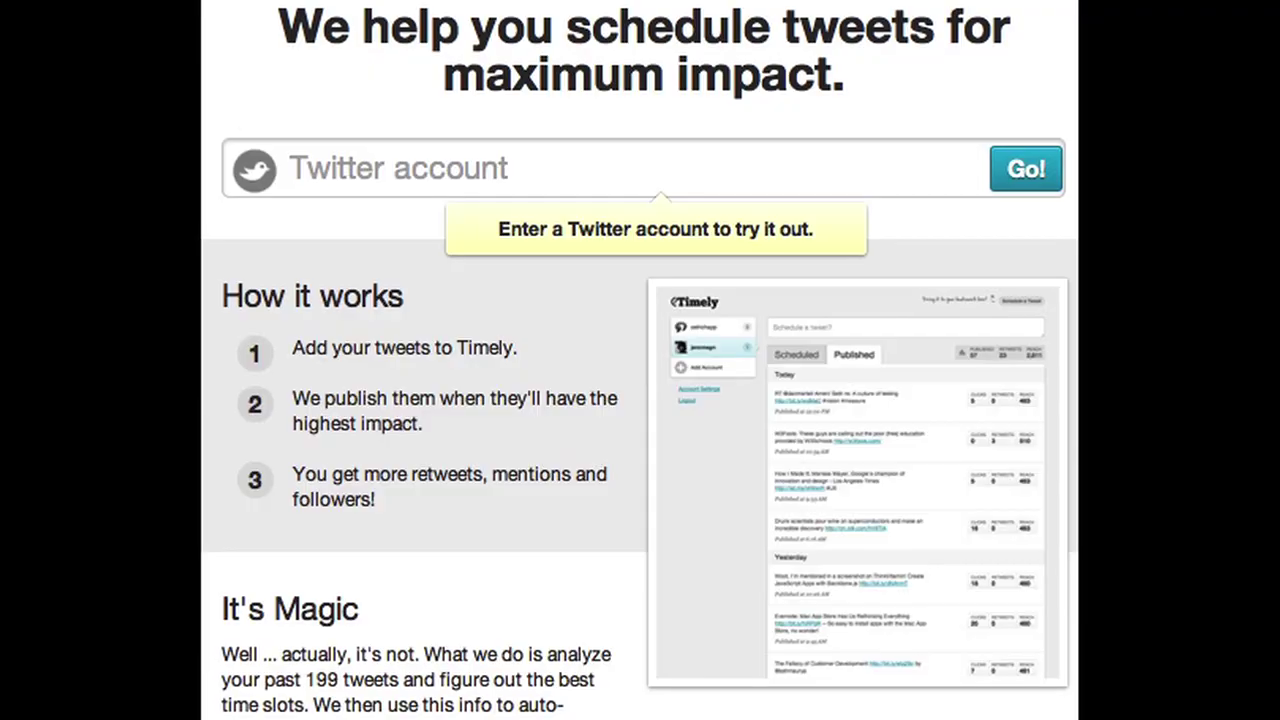
Step: Enter a Twitter account handle on Timely's homepage and submit it for analysis
{"action": "left_click", "coordinate": [366, 190]}
{"action": "type", "text": "CarleyKnobloch"}
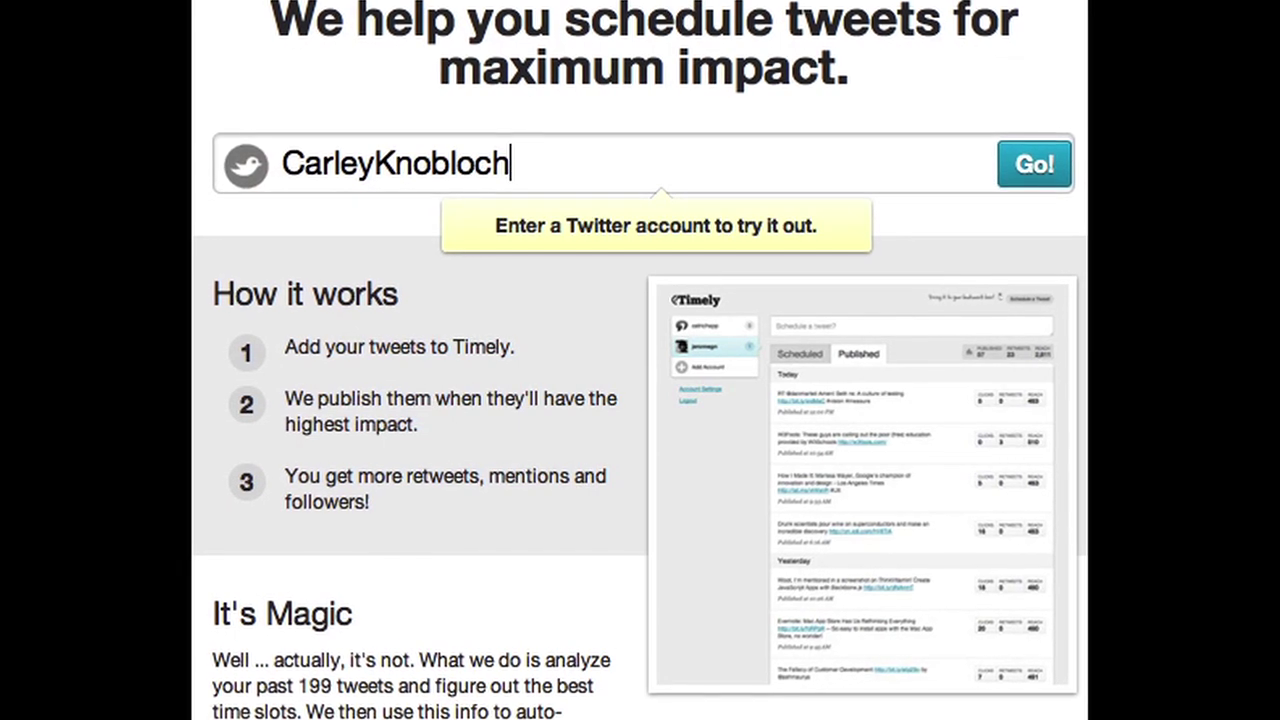
{"action": "left_click", "coordinate": [1047, 166]}
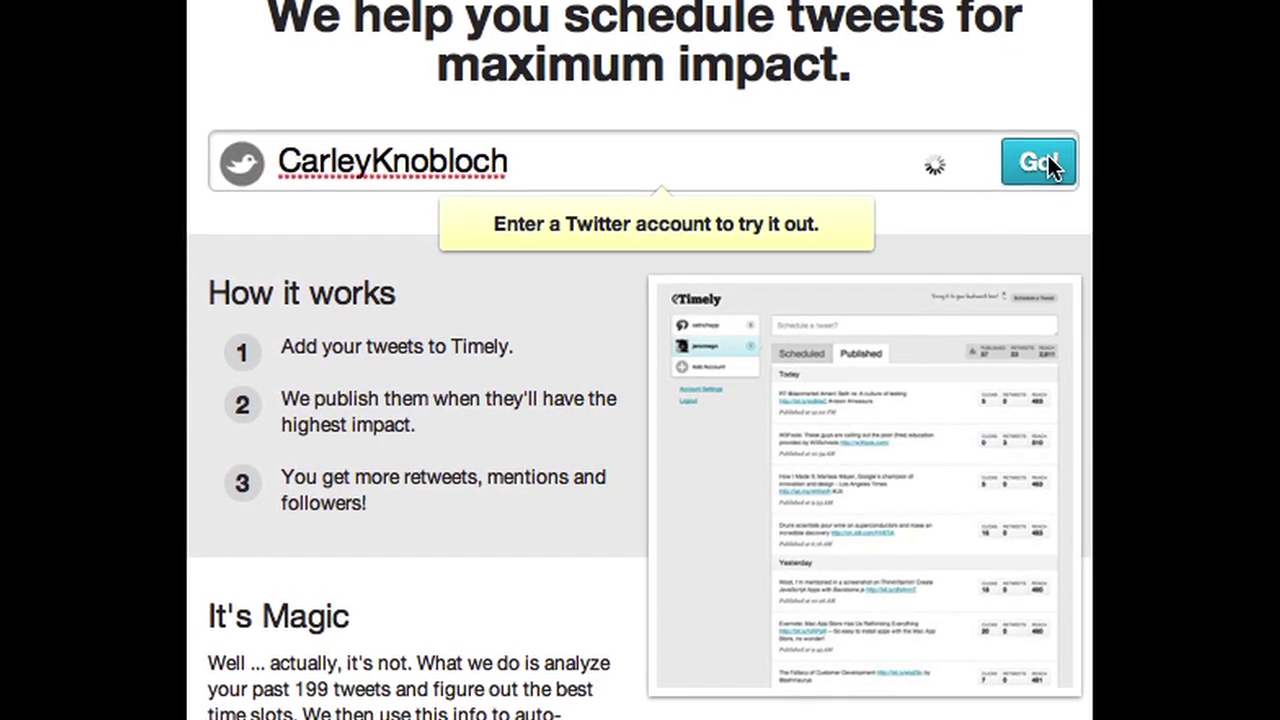